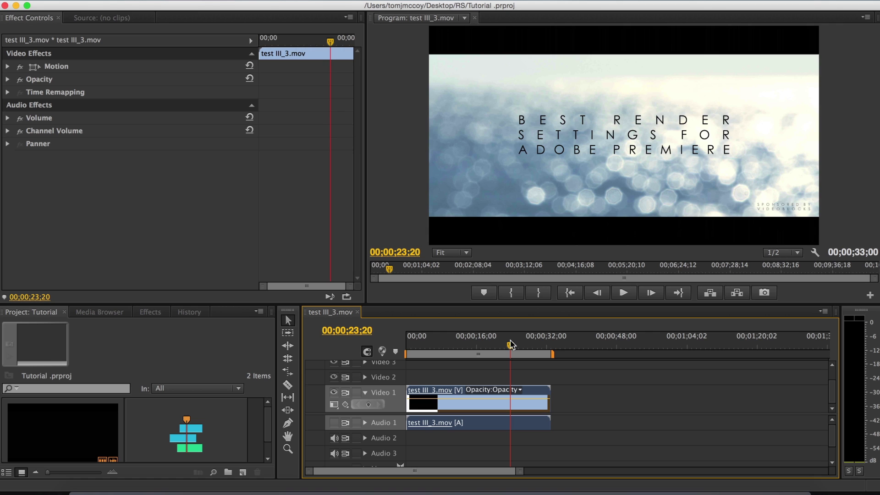
# Step: Preview the ocean footage earlier in the sequence, and switch to Google Chrome to look over the VideoBlocks home page's featured content
pyautogui.moveTo(511, 345); pyautogui.dragTo(485, 344)
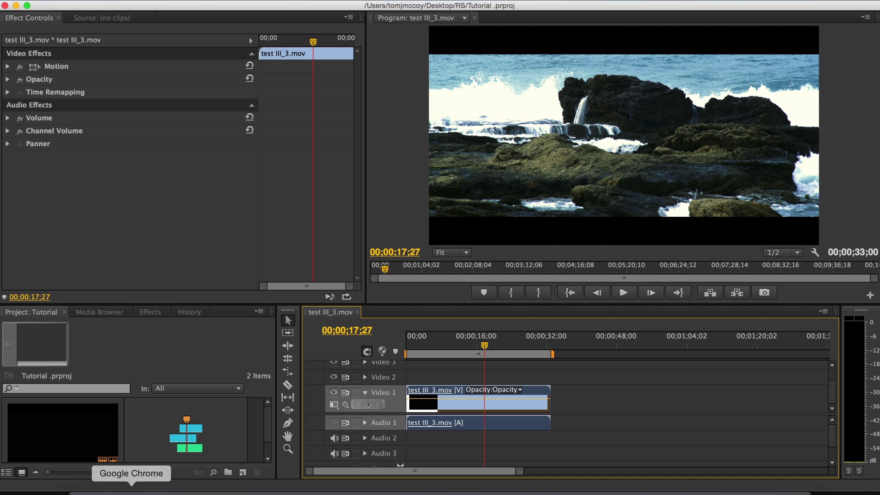
pyautogui.click(151, 490)
pyautogui.scroll(-5, 802, 411)
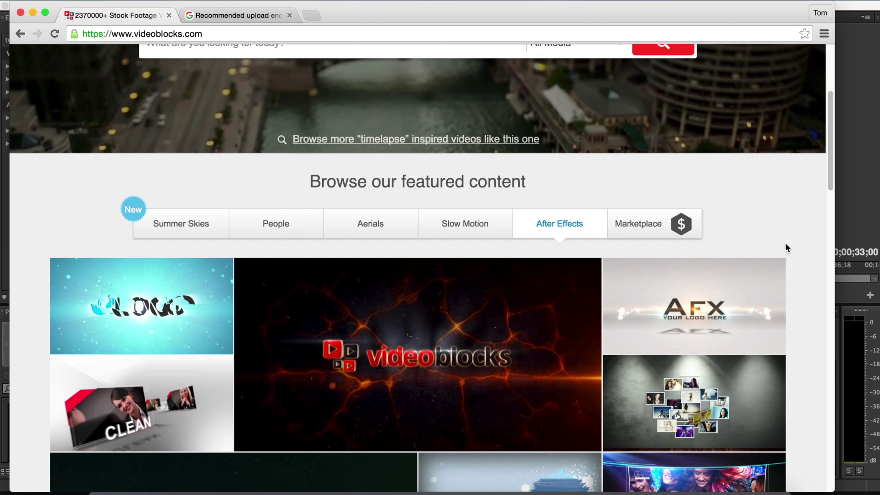
pyautogui.scroll(5, 780, 238)
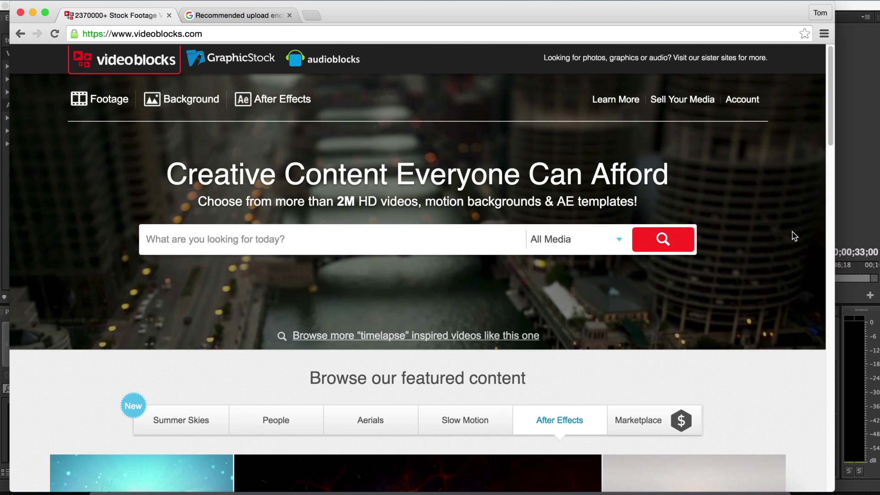
# Step: Return to Premiere Pro and scrub through the test III_3.mov sequence, ending on the title shot
pyautogui.press('super+Tab')
pyautogui.click(512, 346)
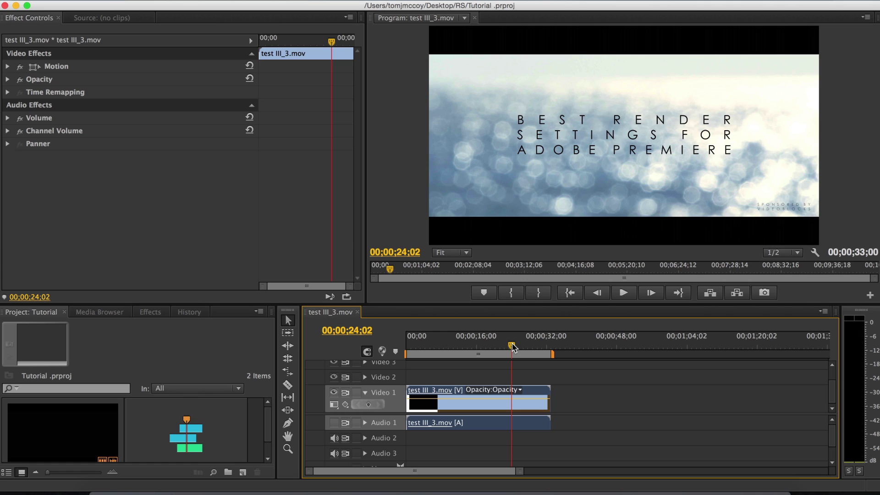
pyautogui.moveTo(408, 347); pyautogui.dragTo(519, 345)
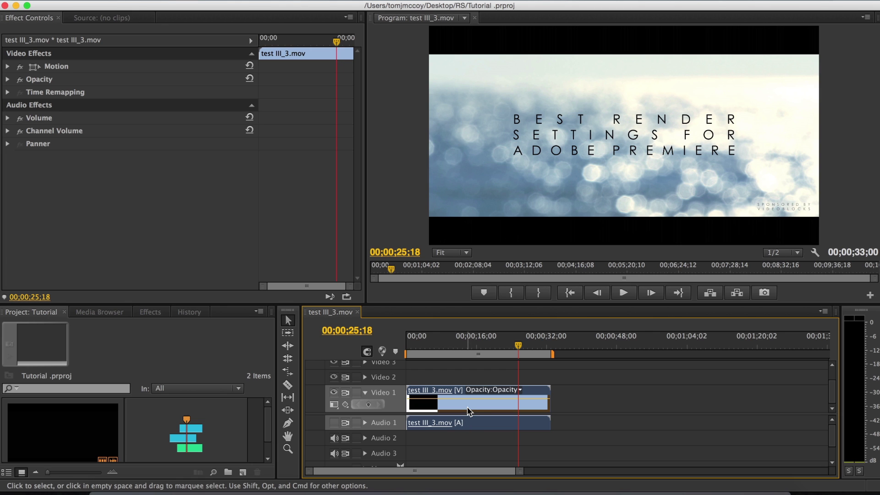
pyautogui.click(462, 345)
pyautogui.moveTo(443, 346); pyautogui.dragTo(508, 345)
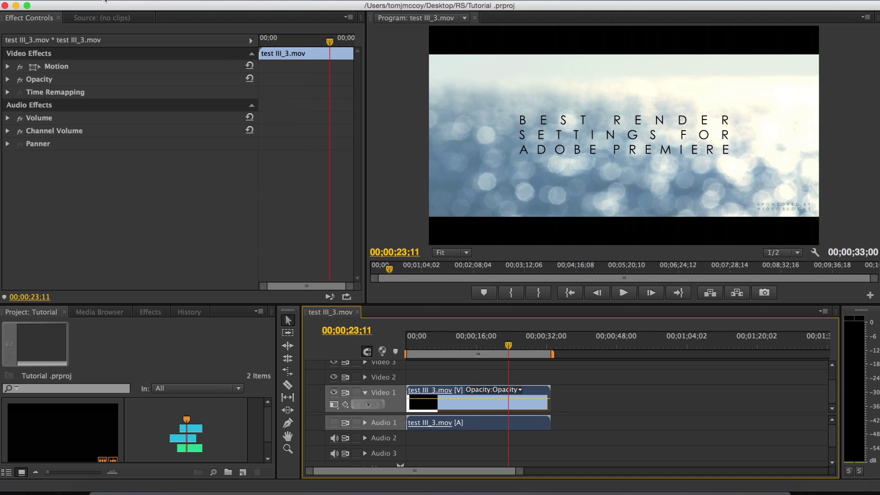
# Step: Open the media export settings for the test III_3.mov sequence
pyautogui.click(122, 2)
pyautogui.moveTo(244, 271)
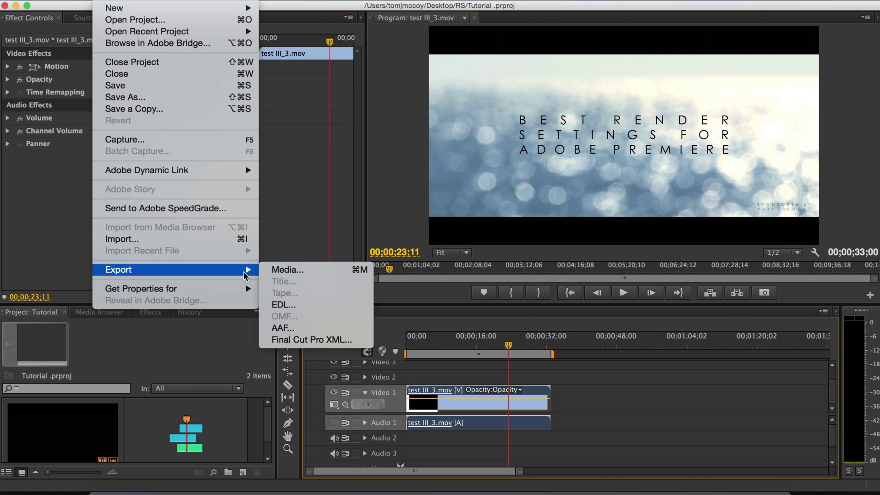
pyautogui.click(279, 273)
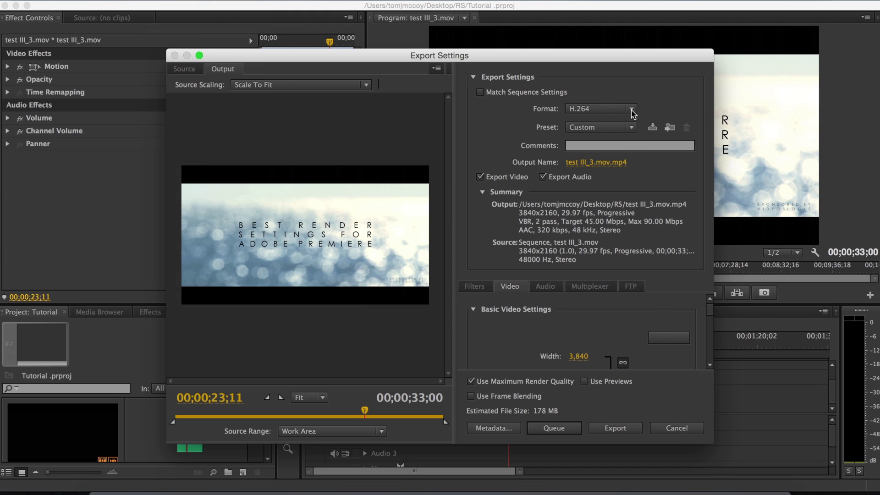
# Step: Try the QuickTime export format with the HD 1080i 25, H.264, AAC 48kHz preset
pyautogui.click(631, 109)
pyautogui.click(632, 127)
pyautogui.click(632, 127)
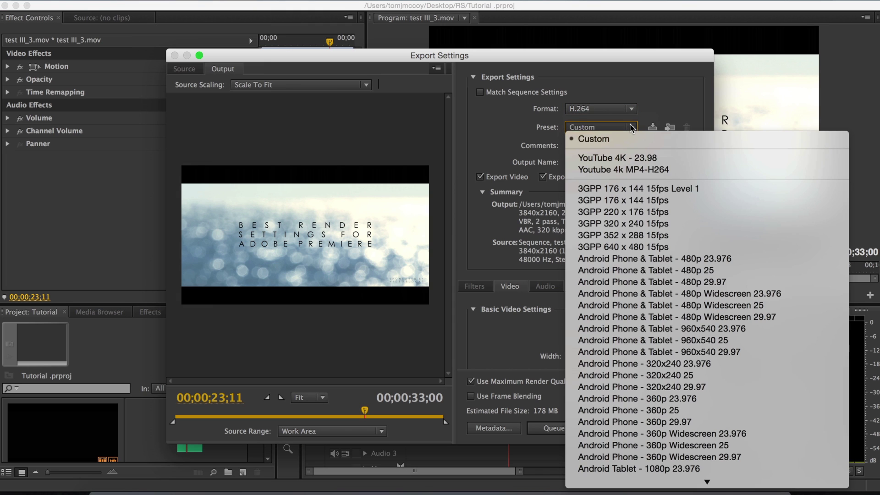
pyautogui.click(632, 127)
pyautogui.click(630, 110)
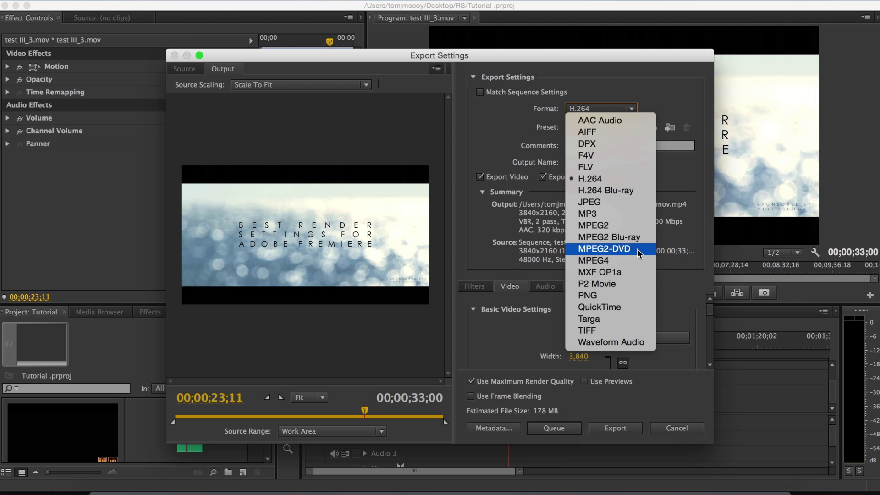
pyautogui.click(625, 310)
pyautogui.click(632, 127)
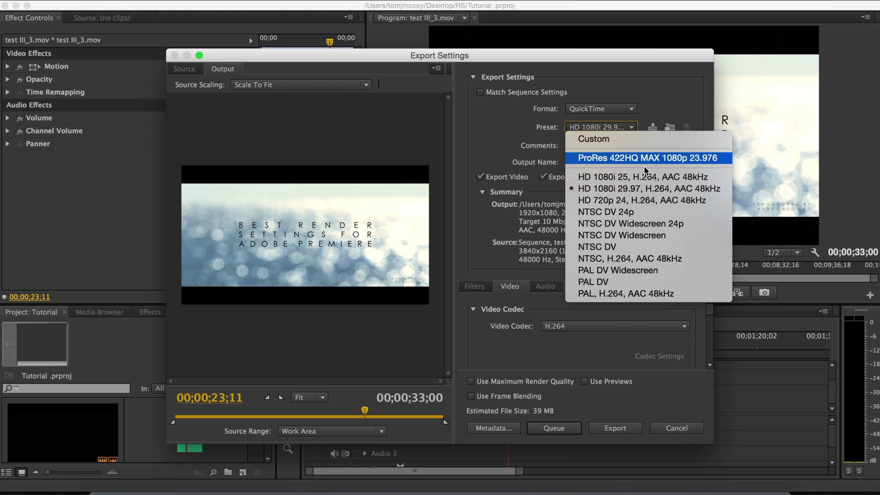
pyautogui.click(655, 177)
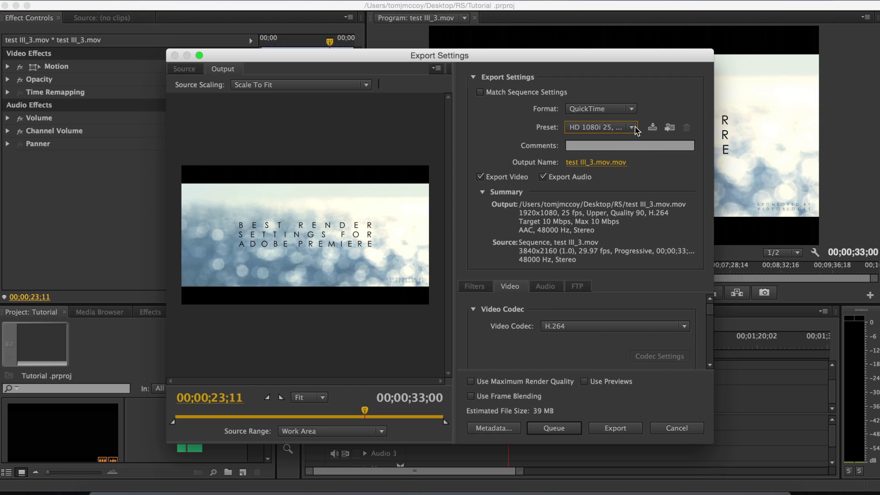
# Step: Set the export format to H.264 and apply the YouTube 4K - 23.98 preset
pyautogui.click(617, 110)
pyautogui.click(607, 178)
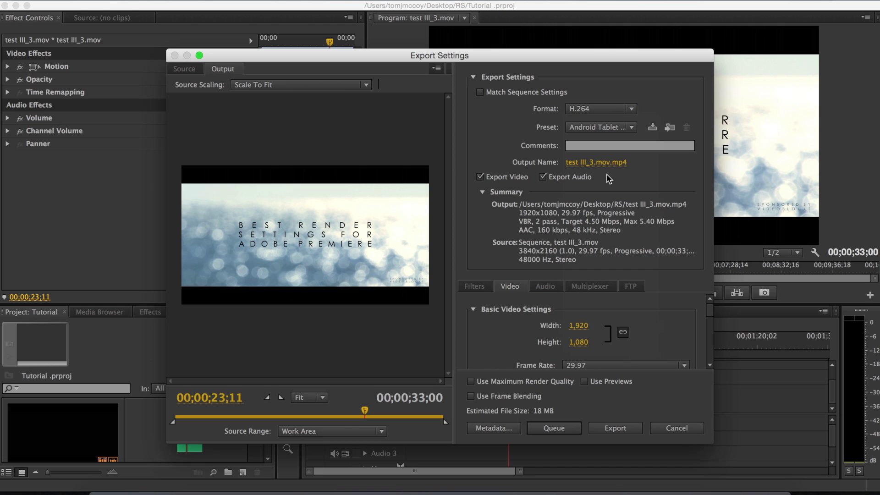
pyautogui.click(629, 128)
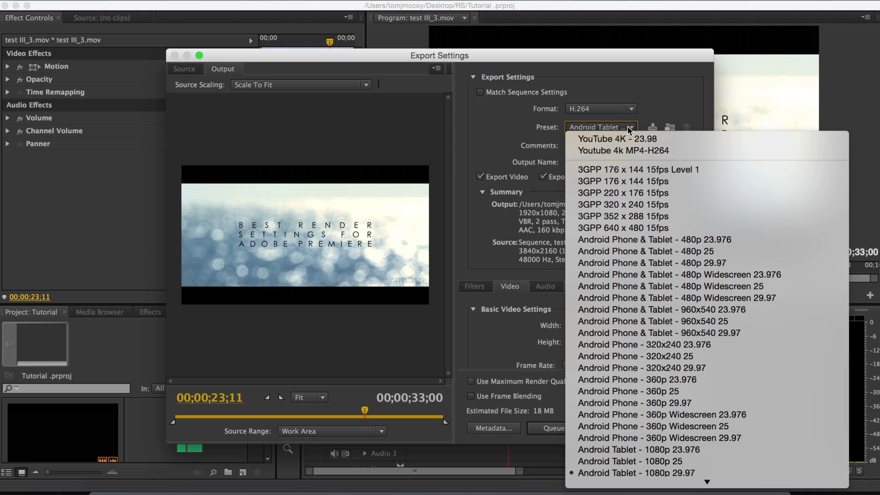
pyautogui.click(630, 139)
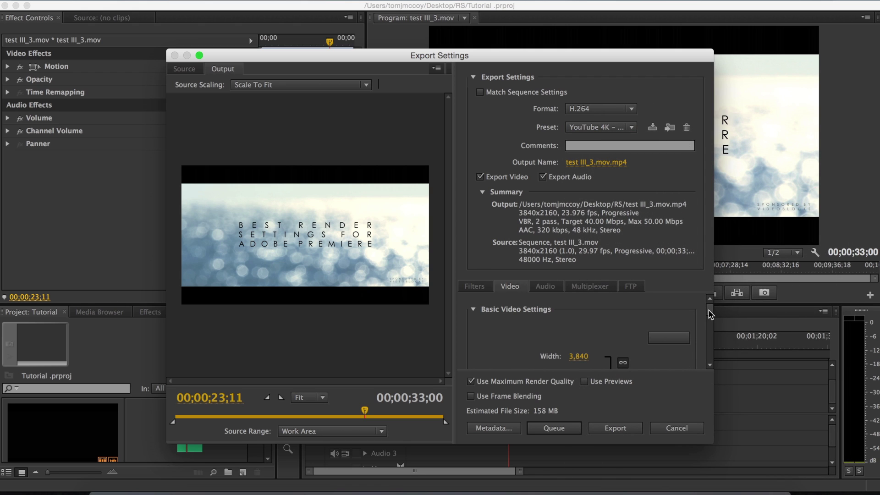
pyautogui.click(619, 127)
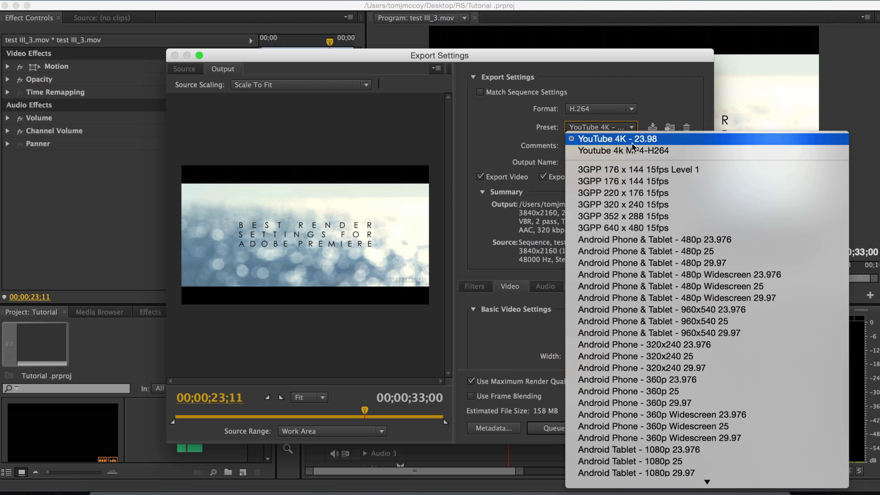
pyautogui.click(610, 137)
# Step: Review the basic video settings and set the output frame rate to 29.97
pyautogui.scroll(-1, 709, 318)
pyautogui.scroll(-5, 709, 319)
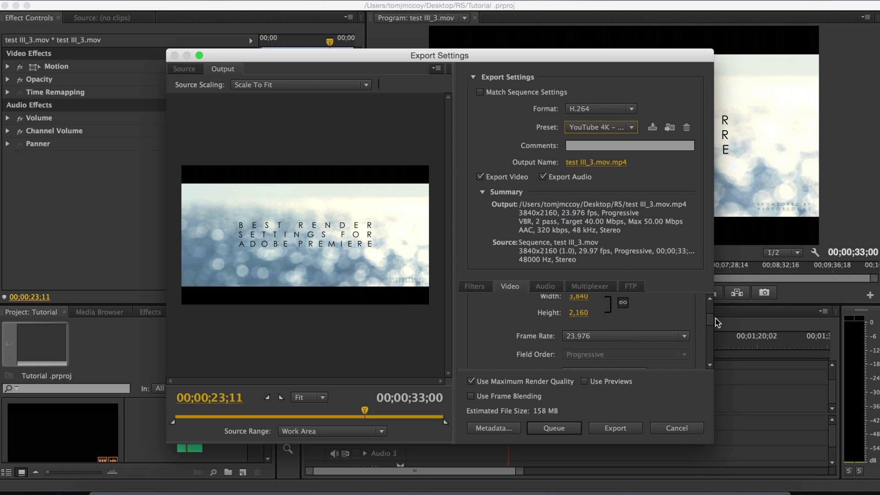
pyautogui.moveTo(710, 324); pyautogui.dragTo(709, 320)
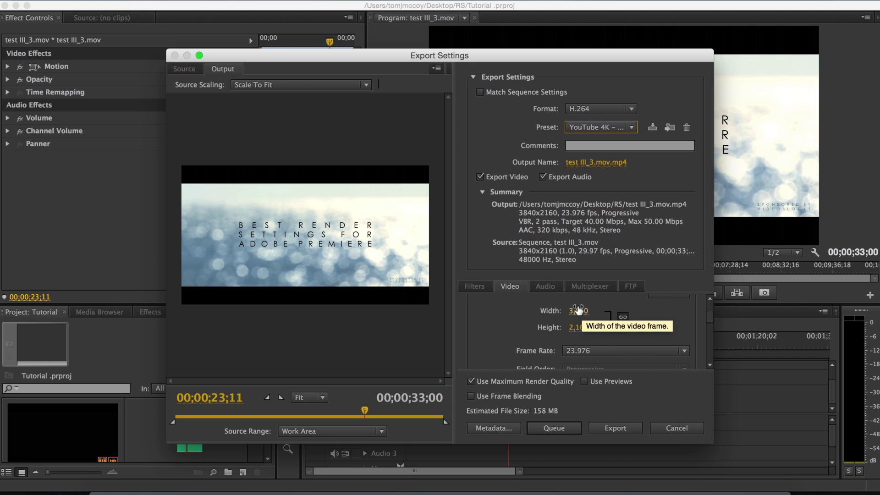
pyautogui.scroll(1, 711, 314)
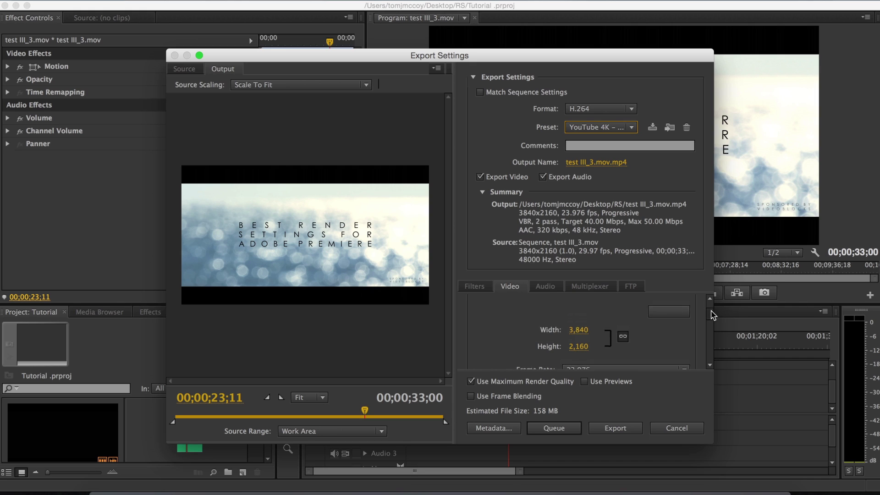
pyautogui.scroll(1, 711, 314)
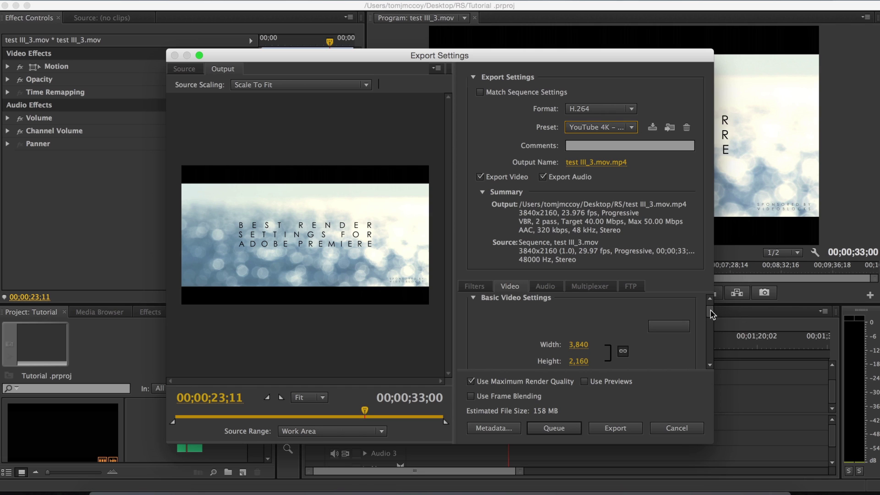
pyautogui.scroll(-3, 711, 315)
pyautogui.click(632, 338)
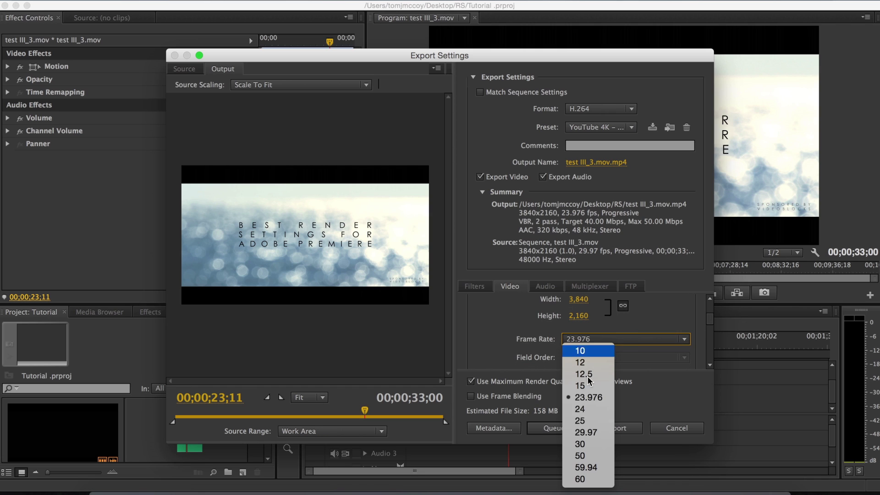
pyautogui.click(588, 432)
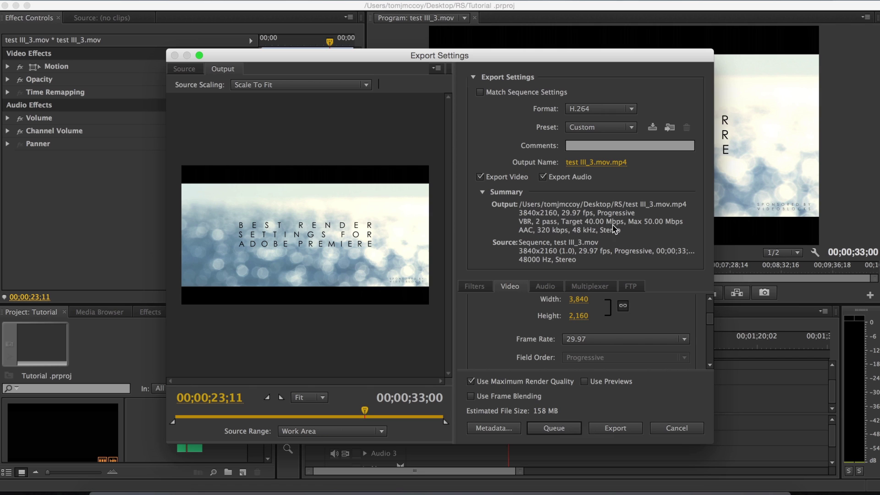
# Step: Select Square Pixels (1.0) as the pixel aspect and set the encoding profile to High
pyautogui.moveTo(709, 319); pyautogui.dragTo(712, 330)
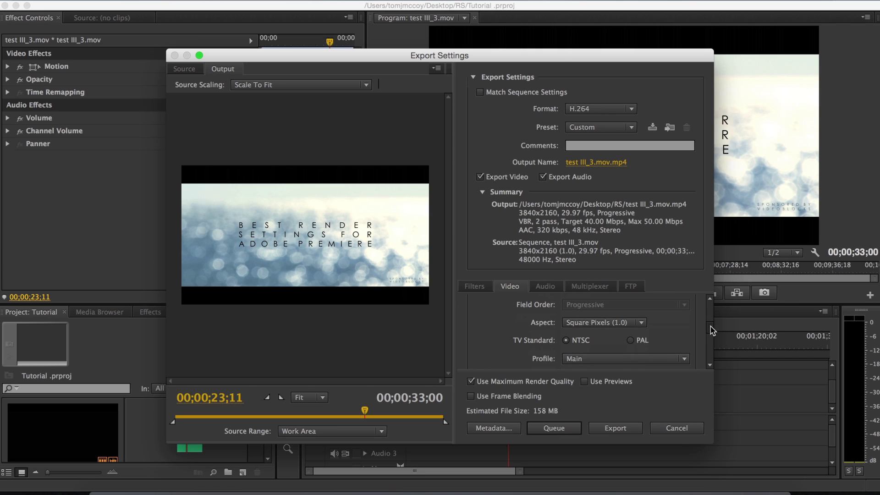
pyautogui.click(642, 324)
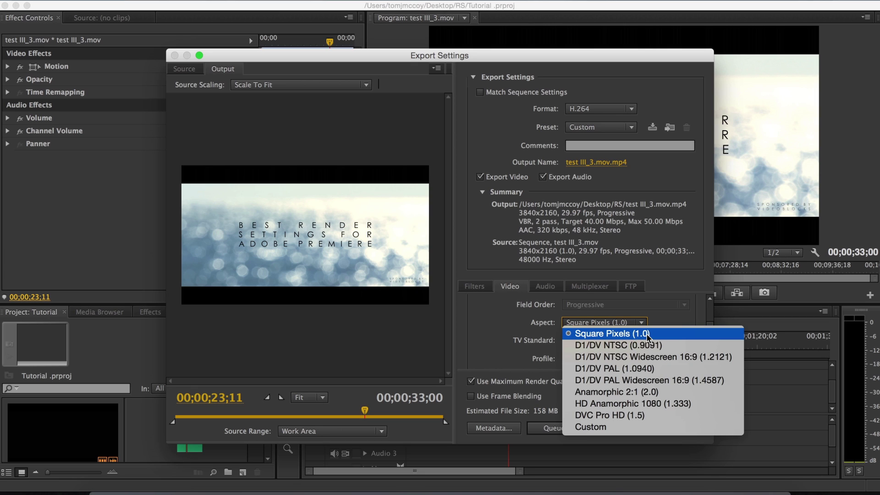
pyautogui.click(647, 334)
pyautogui.scroll(-1, 712, 336)
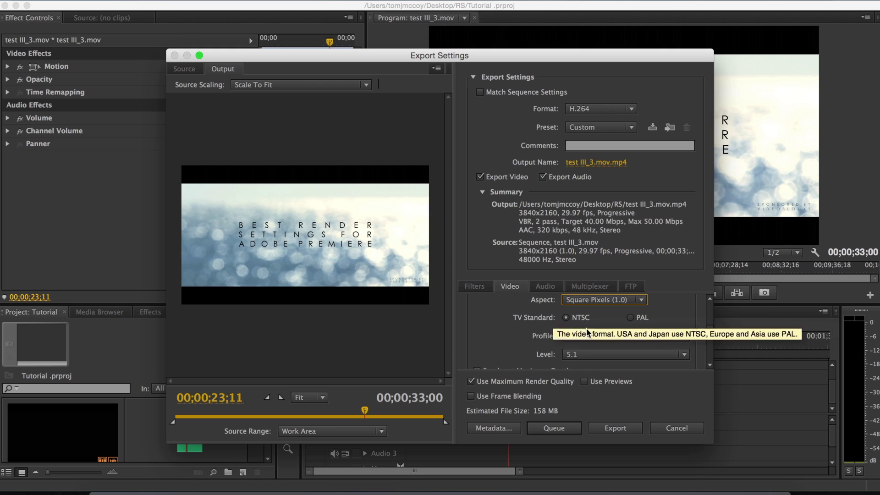
pyautogui.click(642, 336)
pyautogui.click(605, 372)
# Step: Check the available encoding levels, keeping 5.1, and enable rendering at maximum depth
pyautogui.scroll(-1, 712, 339)
pyautogui.scroll(-1, 712, 339)
pyautogui.click(678, 317)
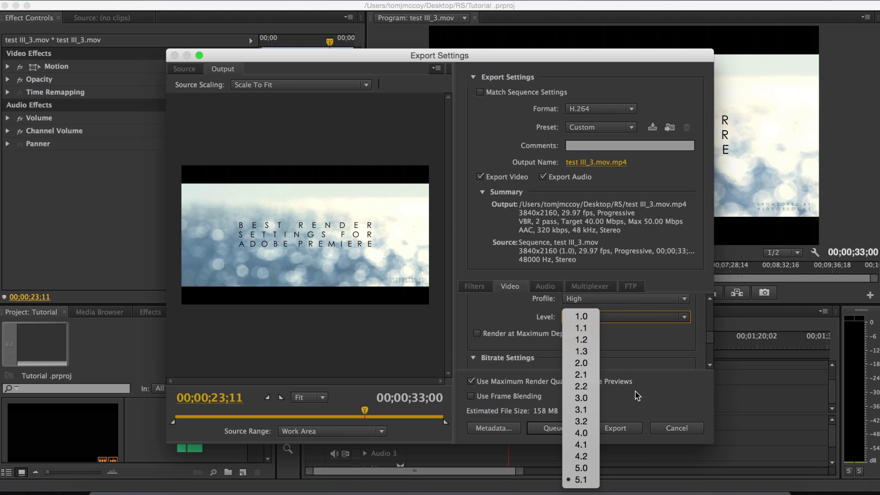
pyautogui.click(664, 339)
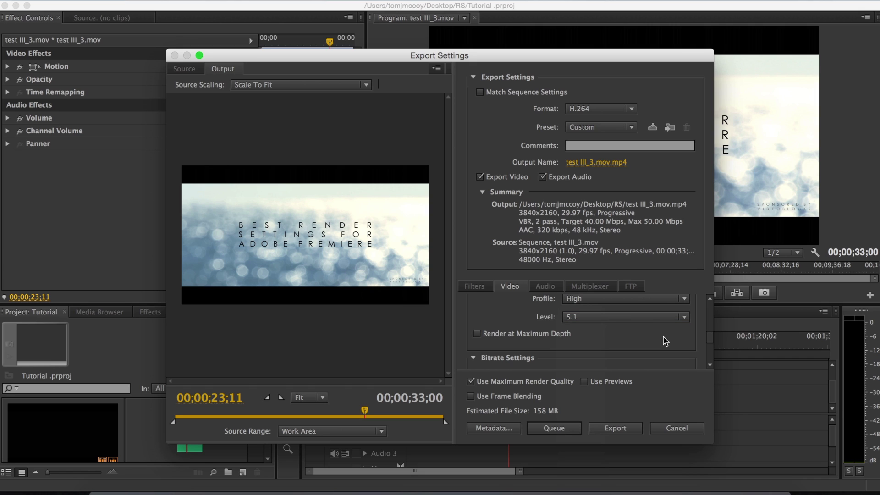
pyautogui.click(477, 333)
# Step: Compare the bitrate settings with YouTube's recommended 2160p (4k) and 1080p upload bitrates in Google Chrome, and return to the export settings
pyautogui.moveTo(710, 334); pyautogui.dragTo(711, 351)
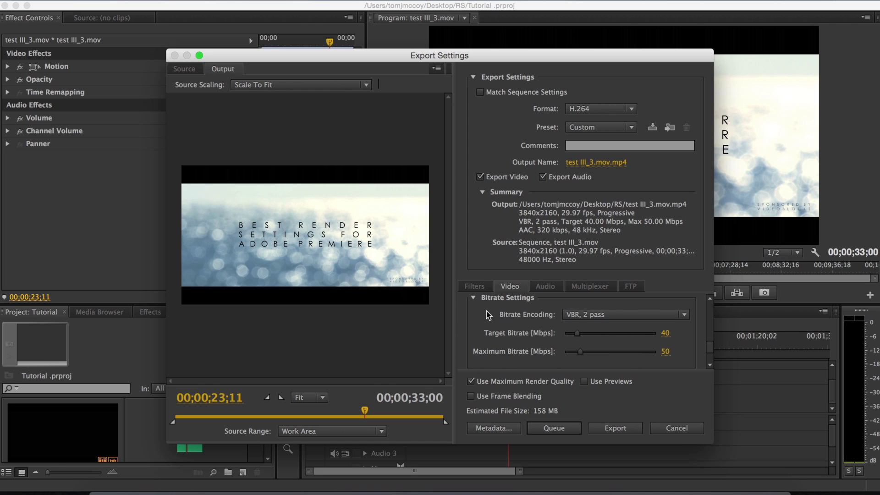
pyautogui.click(151, 486)
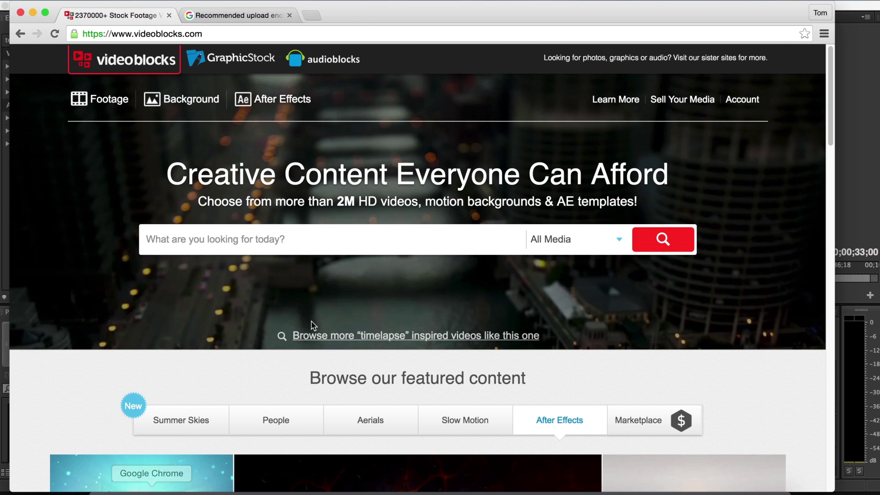
pyautogui.click(236, 16)
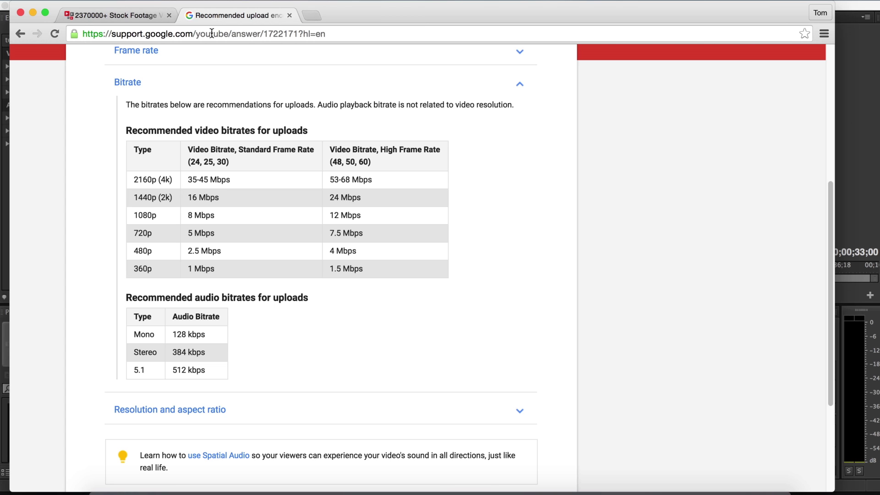
pyautogui.moveTo(133, 179); pyautogui.dragTo(234, 178)
pyautogui.click(221, 162)
pyautogui.click(224, 180)
pyautogui.moveTo(187, 179); pyautogui.dragTo(215, 179)
pyautogui.click(232, 189)
pyautogui.moveTo(187, 215); pyautogui.dragTo(215, 214)
pyautogui.moveTo(203, 179); pyautogui.dragTo(186, 180)
pyautogui.click(186, 180)
pyautogui.click(31, 14)
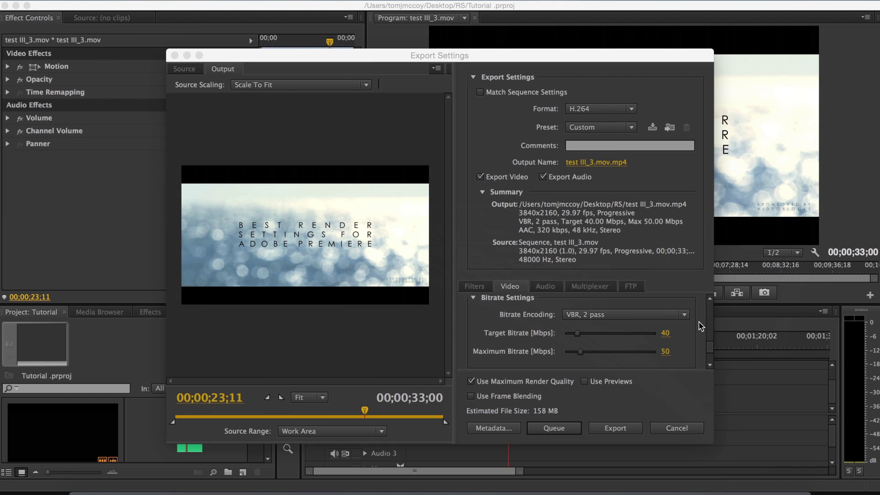
# Step: Set the target bitrate to 45 Mbps
pyautogui.scroll(-1, 684, 347)
pyautogui.scroll(-1, 684, 347)
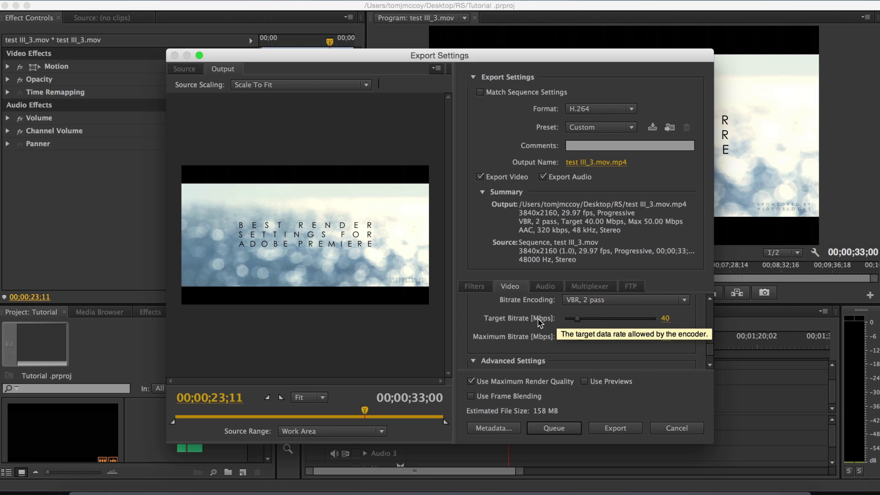
pyautogui.click(664, 318)
pyautogui.write('45')
pyautogui.press('Return')
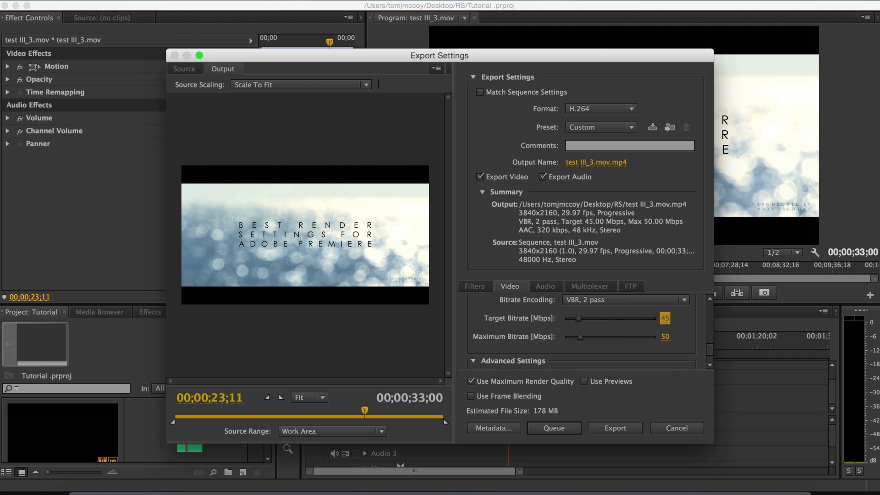
pyautogui.click(694, 325)
# Step: Try a maximum bitrate of 45 Mbps
pyautogui.click(665, 337)
pyautogui.write('45')
pyautogui.press('Return')
# Step: Set the maximum bitrate to 90 Mbps
pyautogui.moveTo(535, 338)
pyautogui.click(665, 337)
pyautogui.write('90')
pyautogui.press('Return')
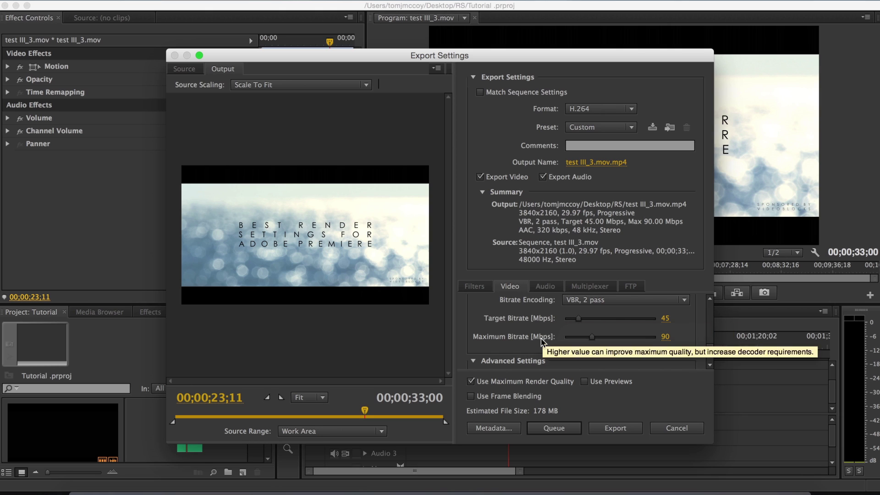
# Step: Try VBR, 1 pass as the bitrate encoding, and set it back to VBR, 2 pass
pyautogui.click(641, 299)
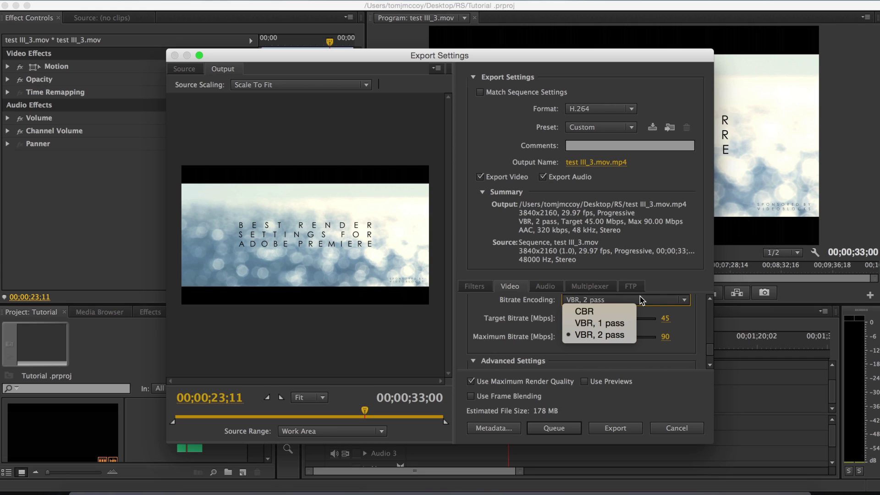
pyautogui.click(620, 323)
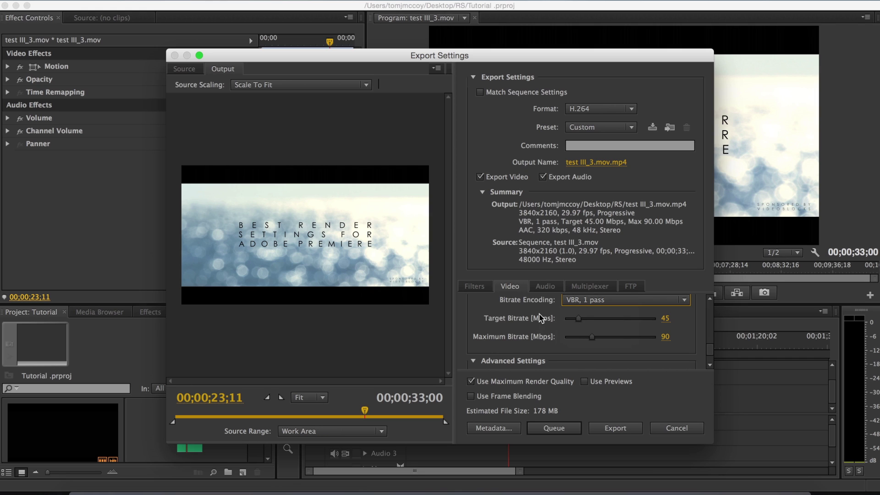
pyautogui.click(616, 301)
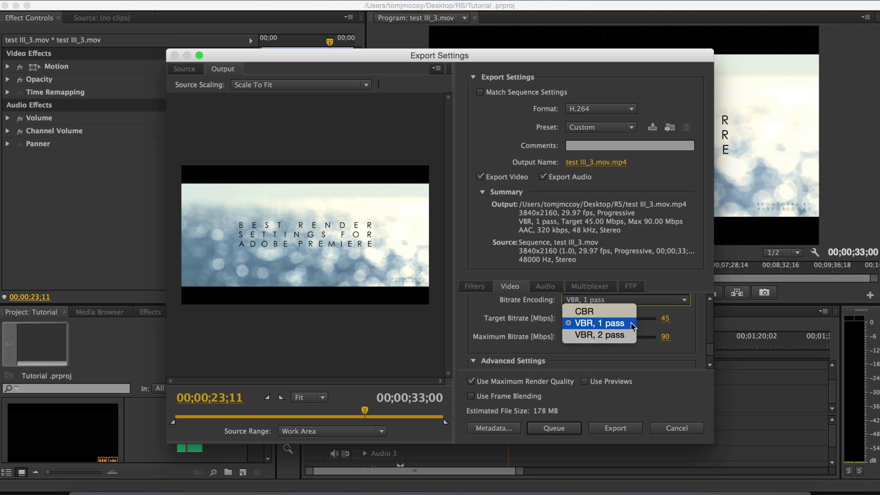
pyautogui.click(623, 337)
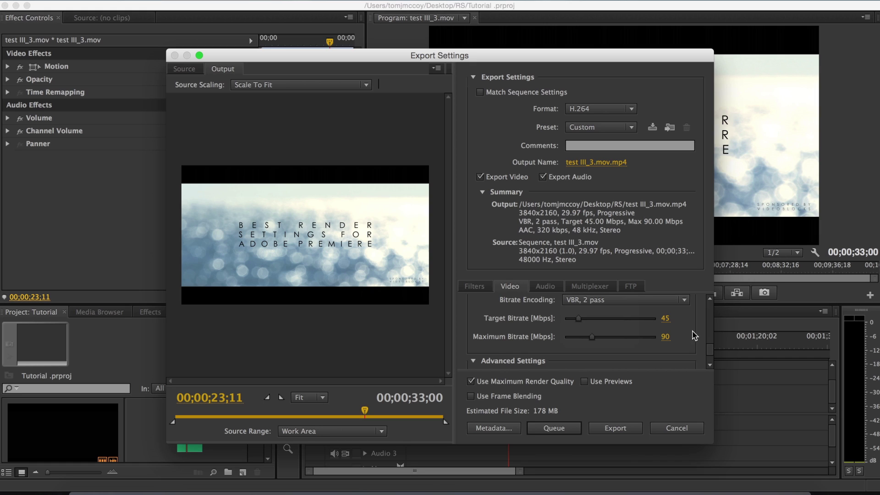
pyautogui.click(682, 300)
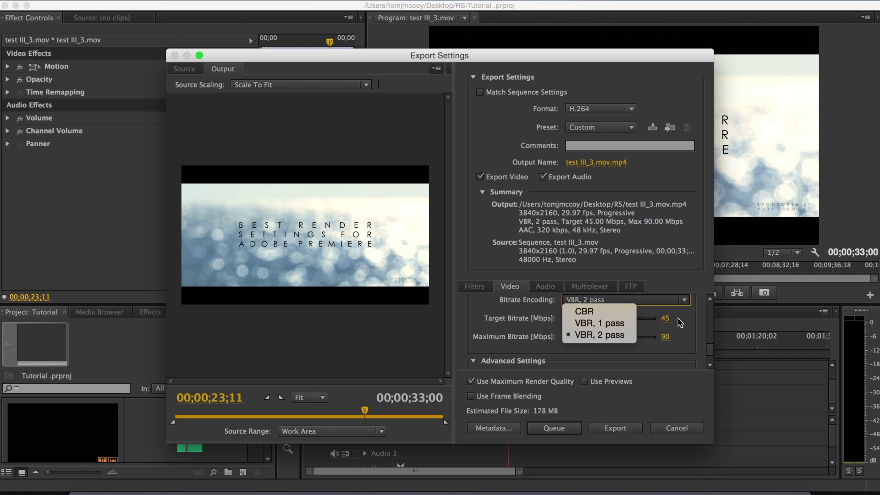
pyautogui.click(632, 336)
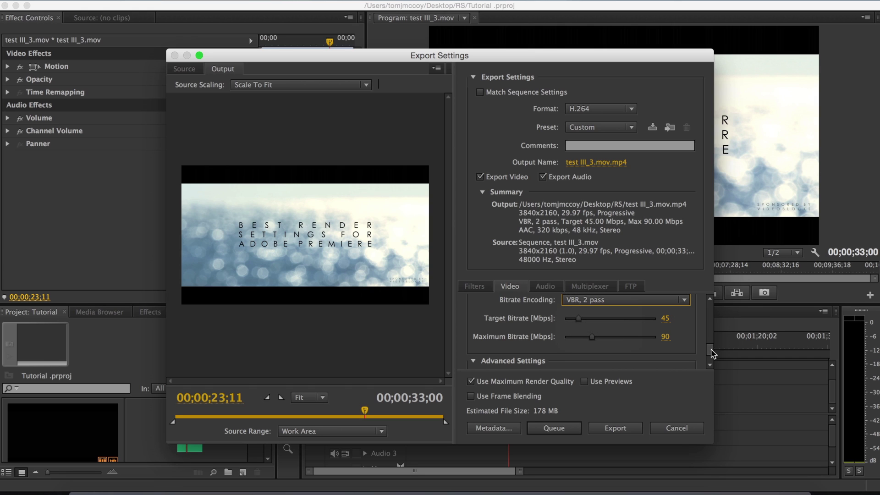
# Step: Turn off Key Frame Distance in the advanced video settings and collapse that section
pyautogui.moveTo(713, 352); pyautogui.dragTo(722, 354)
pyautogui.scroll(-2, 719, 357)
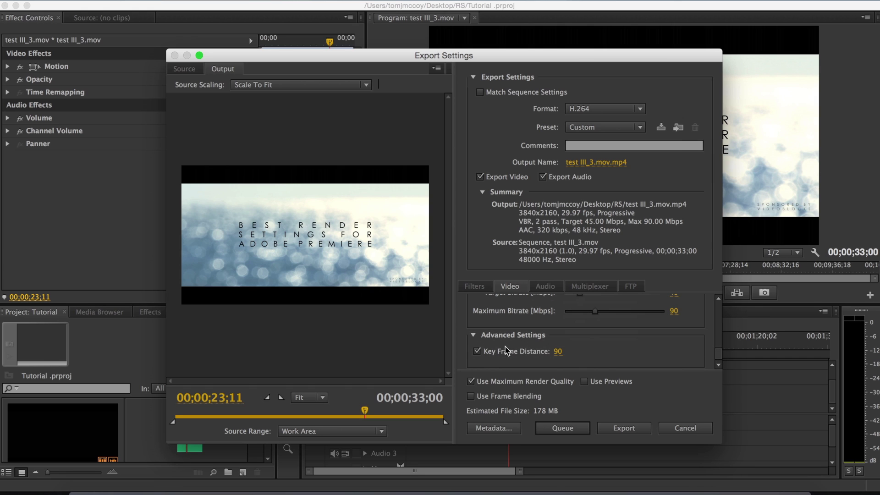
pyautogui.click(477, 352)
pyautogui.click(474, 336)
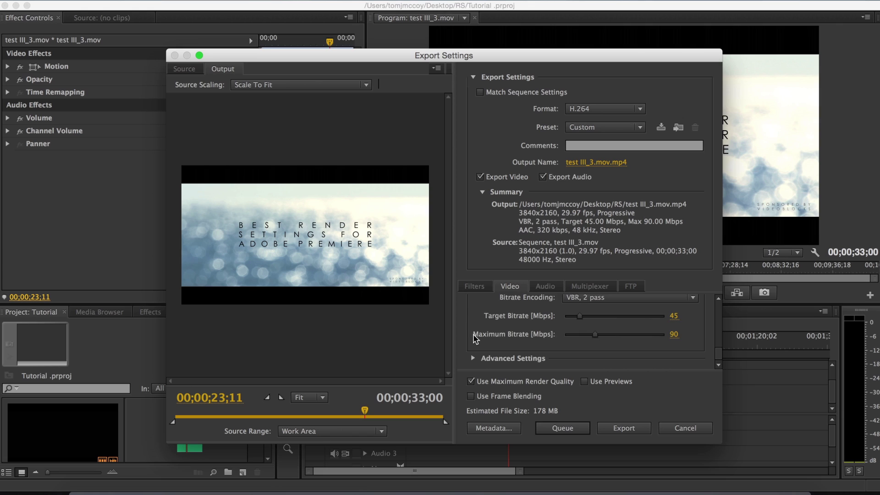
pyautogui.click(539, 359)
pyautogui.scroll(-1, 572, 361)
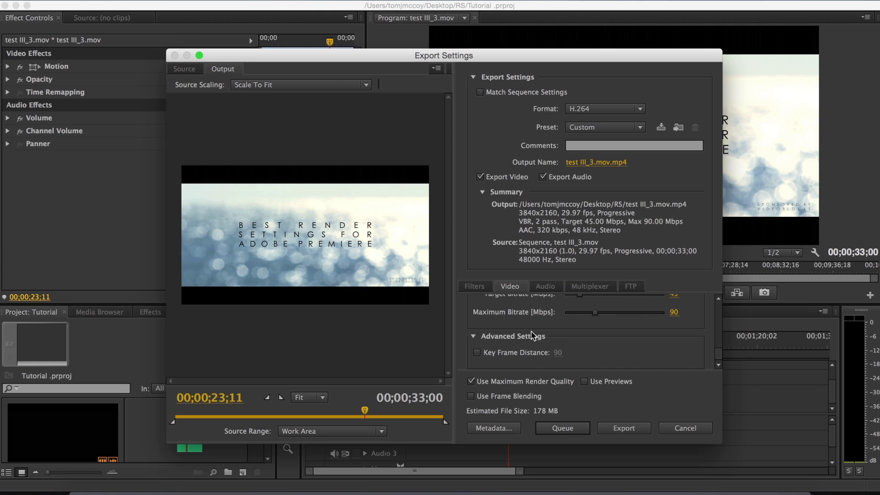
pyautogui.click(473, 336)
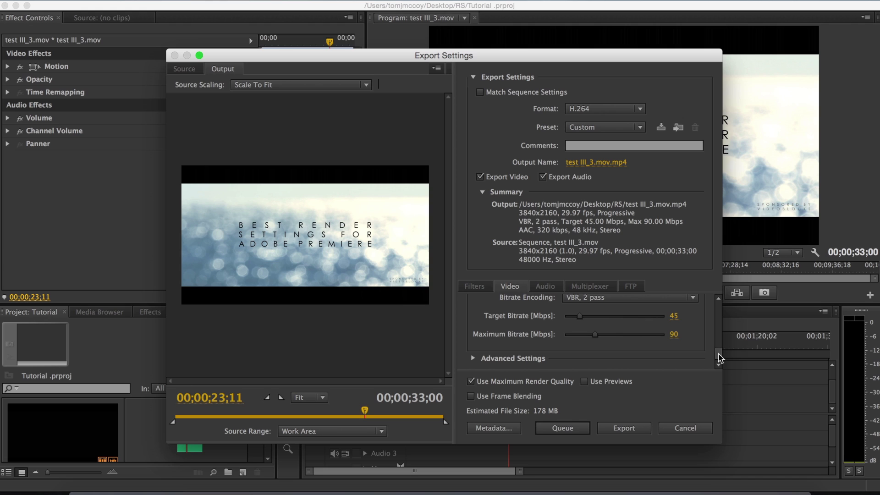
# Step: Examine the Use Previews, Use Maximum Render Quality and Use Frame Blending options
pyautogui.moveTo(617, 381)
pyautogui.moveTo(556, 381)
pyautogui.moveTo(589, 389)
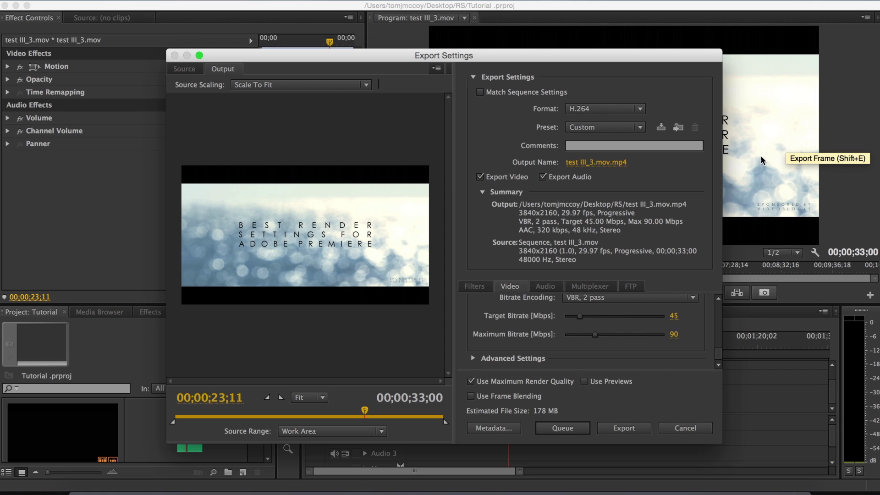
pyautogui.moveTo(651, 54); pyautogui.dragTo(670, 43)
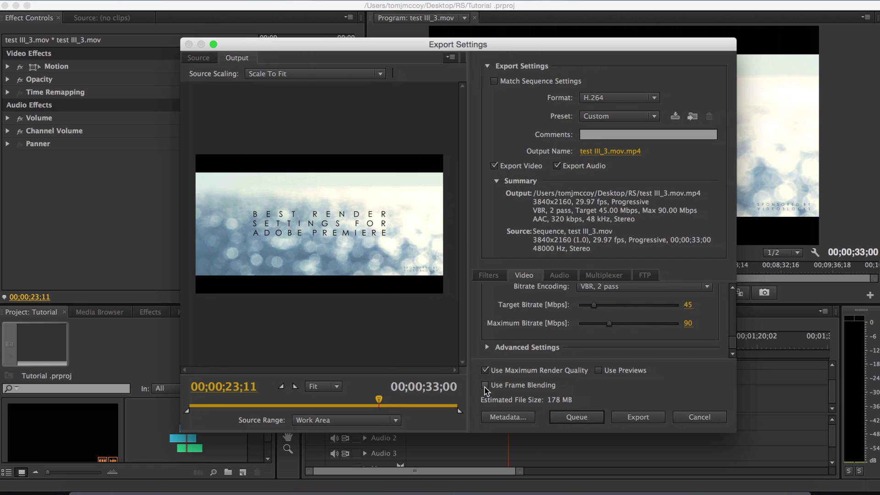
pyautogui.moveTo(486, 390)
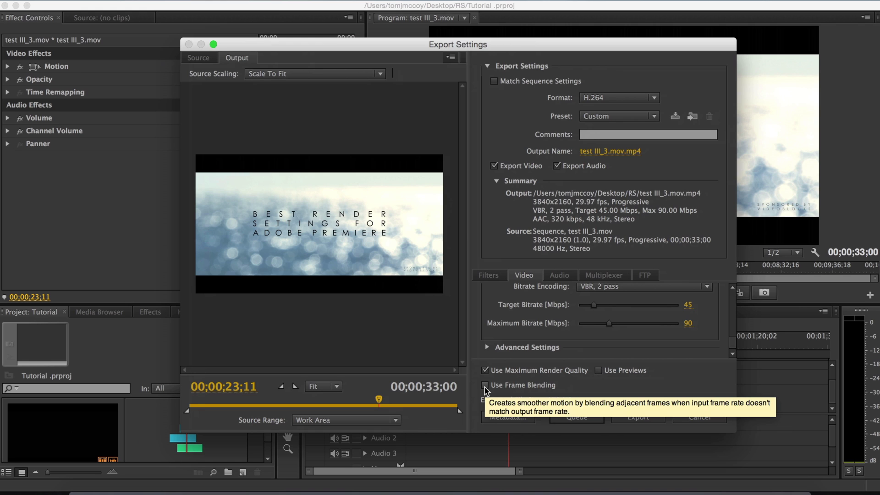
# Step: Try a video frame rate of 23.976, and set it back to 29.97
pyautogui.moveTo(734, 343); pyautogui.dragTo(736, 311)
pyautogui.click(643, 323)
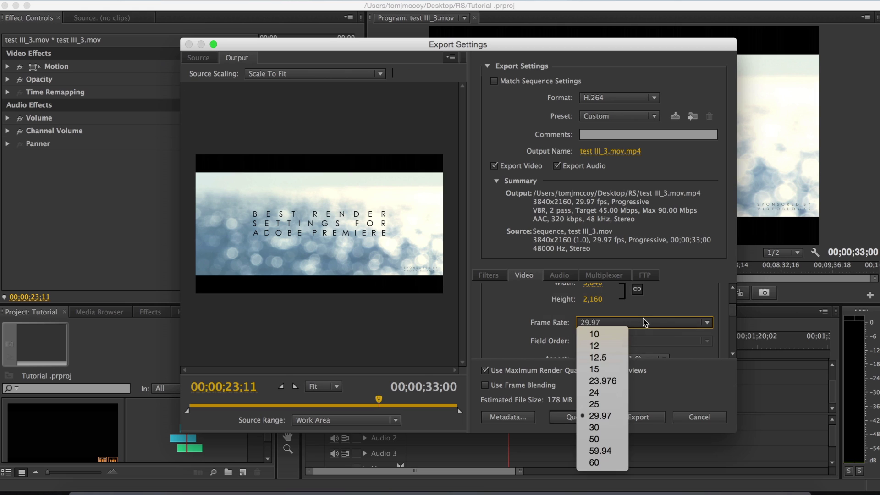
pyautogui.click(610, 381)
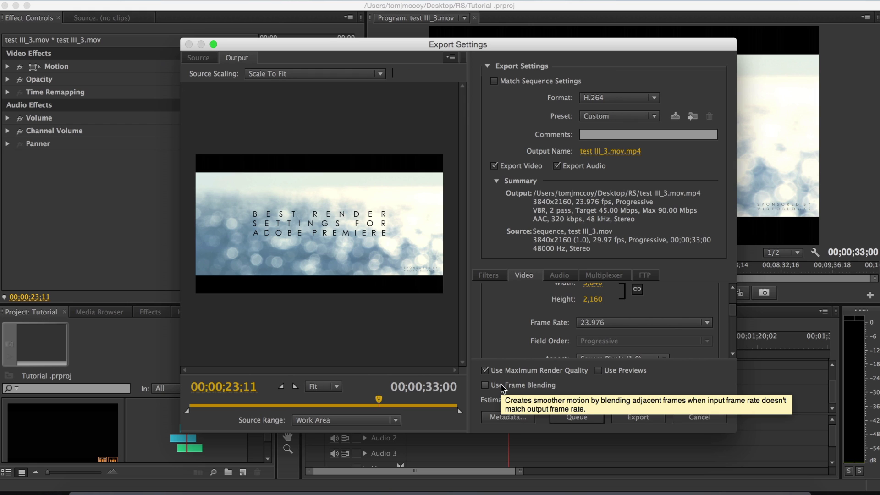
pyautogui.click(705, 322)
pyautogui.click(608, 421)
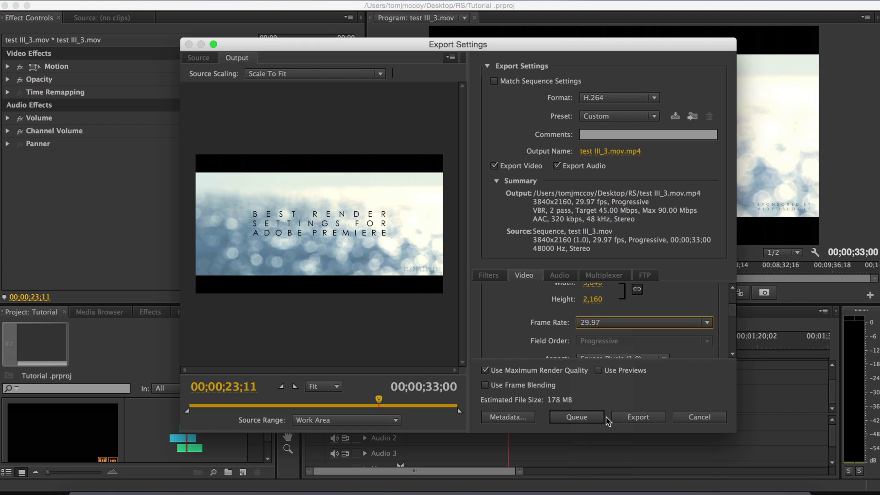
# Step: Set the audio sample rate to 48000 Hz and check the channel options
pyautogui.moveTo(732, 311); pyautogui.dragTo(730, 348)
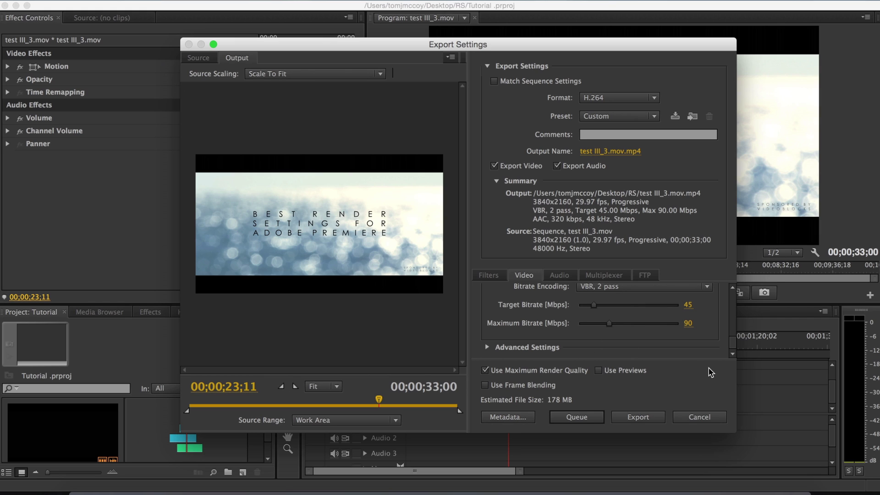
pyautogui.click(566, 277)
pyautogui.moveTo(733, 301); pyautogui.dragTo(734, 319)
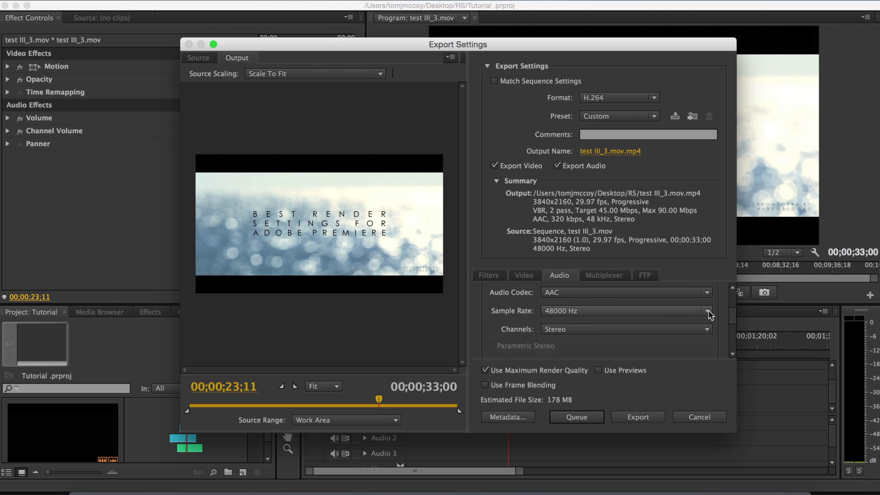
pyautogui.click(707, 311)
pyautogui.click(596, 346)
pyautogui.click(677, 330)
pyautogui.click(733, 320)
# Step: Set the audio quality to High and the audio bitrate to 320 kbps
pyautogui.moveTo(733, 321); pyautogui.dragTo(732, 334)
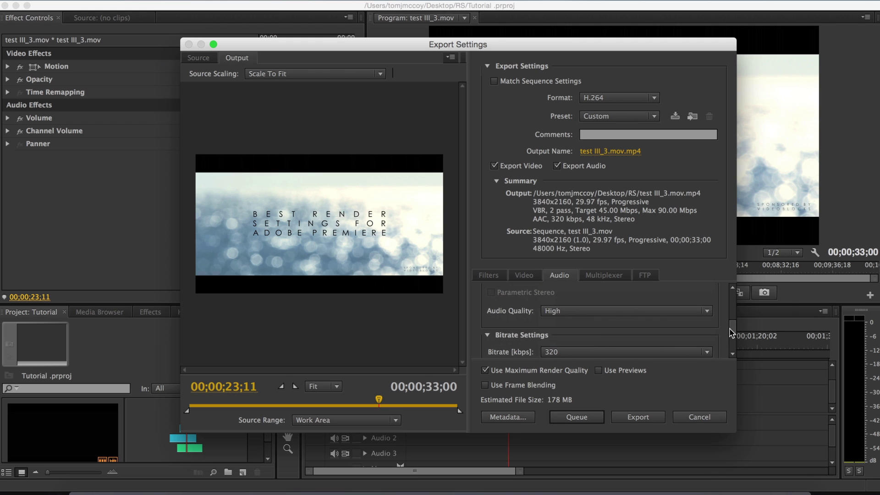
pyautogui.click(707, 312)
pyautogui.click(589, 345)
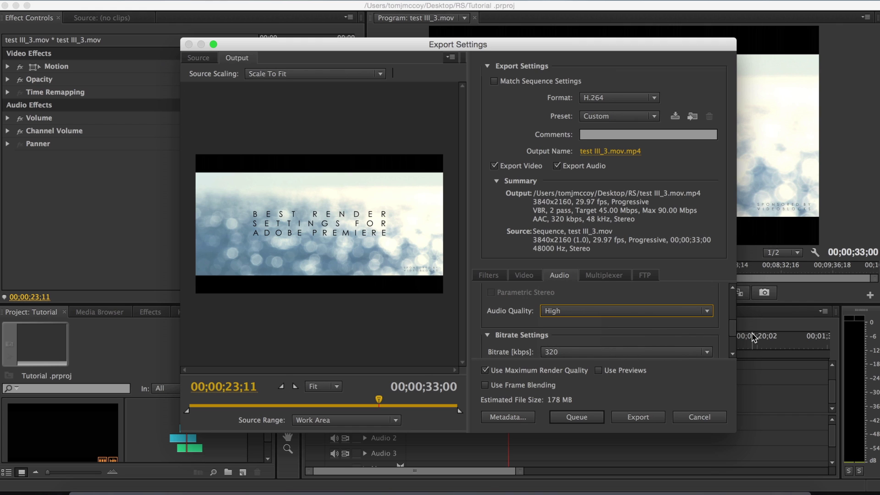
pyautogui.scroll(-3, 737, 328)
pyautogui.click(705, 301)
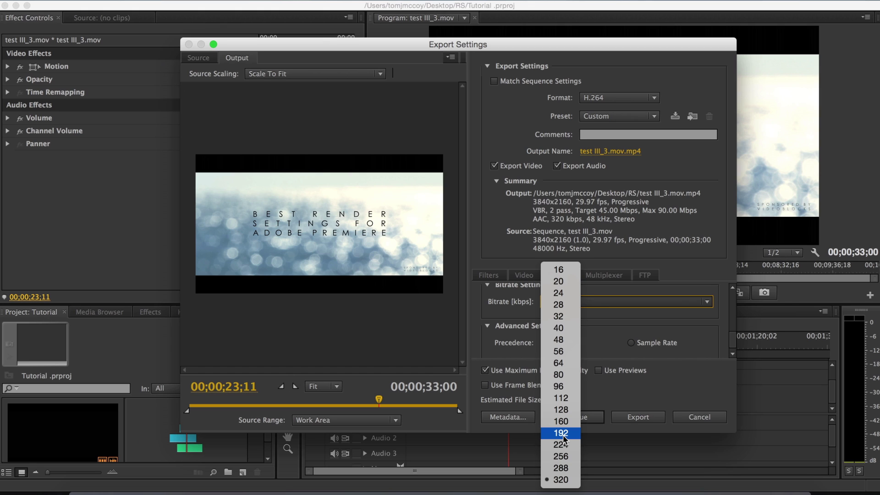
pyautogui.click(561, 479)
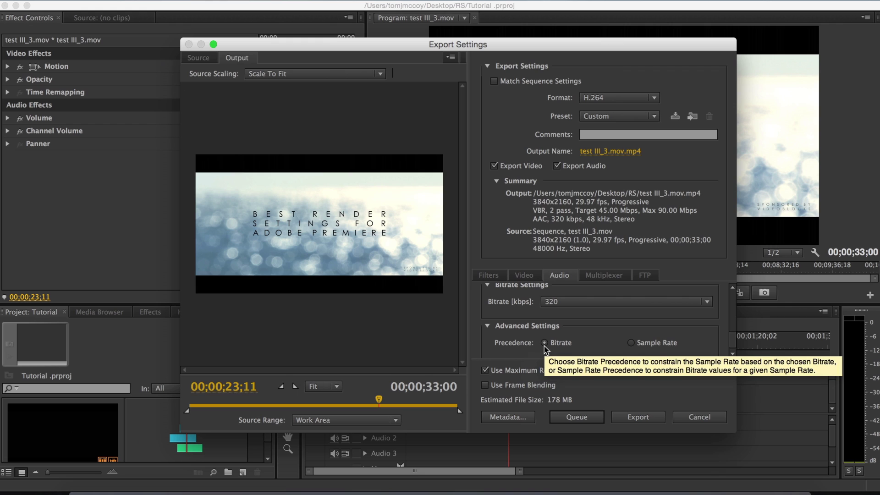
# Step: Look through the Multiplexer, FTP and Filters settings of the export
pyautogui.scroll(3, 732, 327)
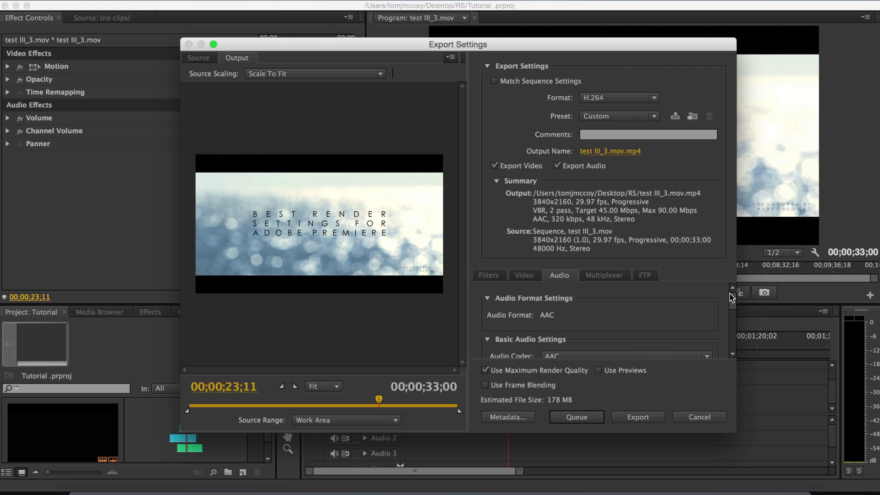
pyautogui.click(604, 278)
pyautogui.click(646, 280)
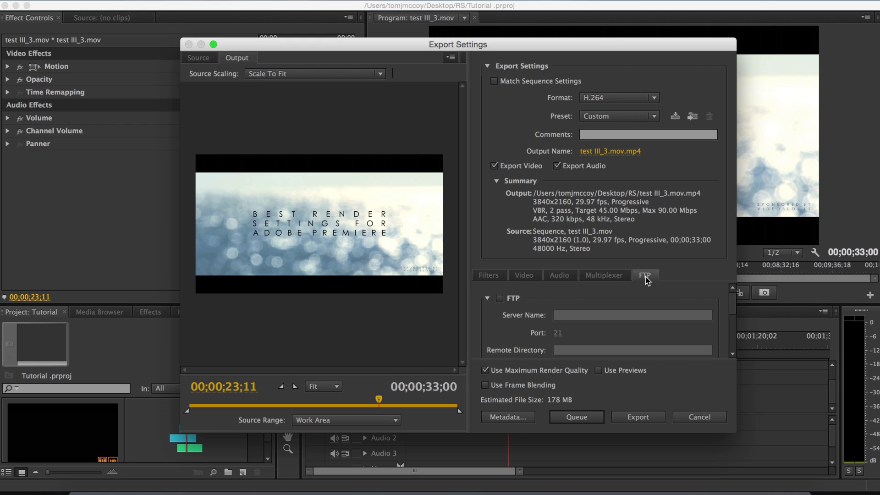
pyautogui.click(494, 277)
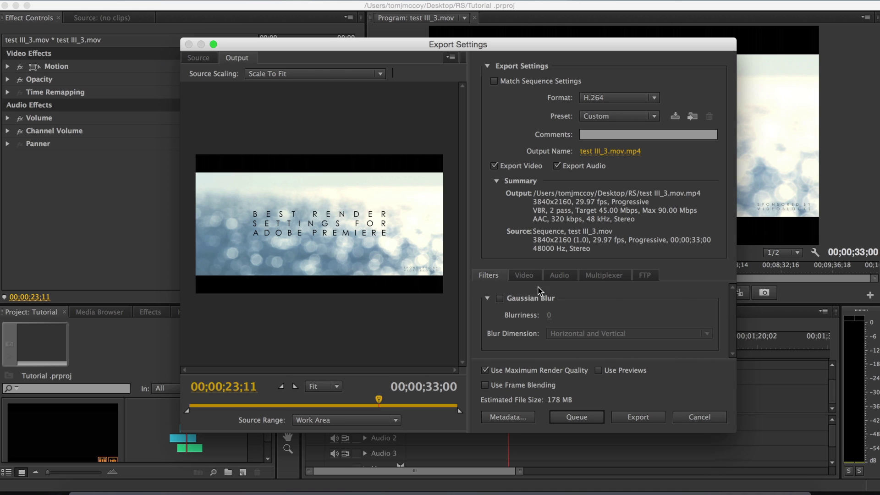
# Step: Set the output video width to 1920 with the height linked, for a 1920x1080 frame size
pyautogui.click(523, 277)
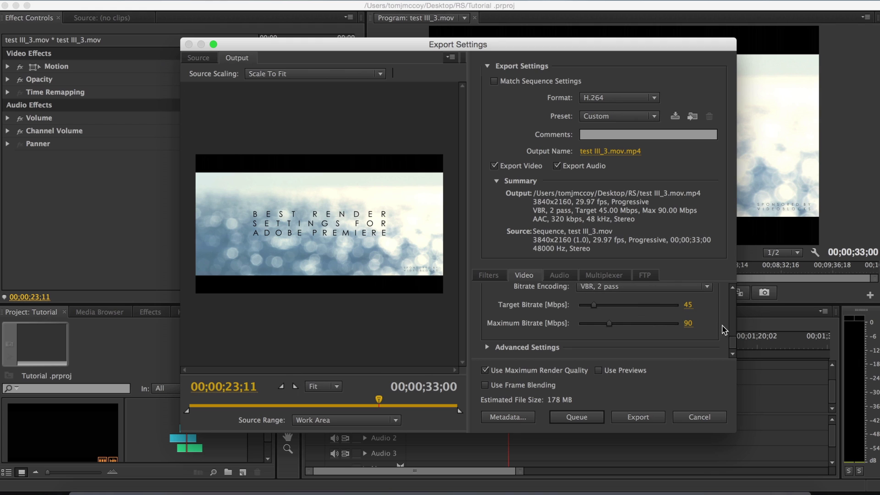
pyautogui.moveTo(733, 351); pyautogui.dragTo(736, 317)
pyautogui.click(594, 303)
pyautogui.write('1920')
pyautogui.press('Return')
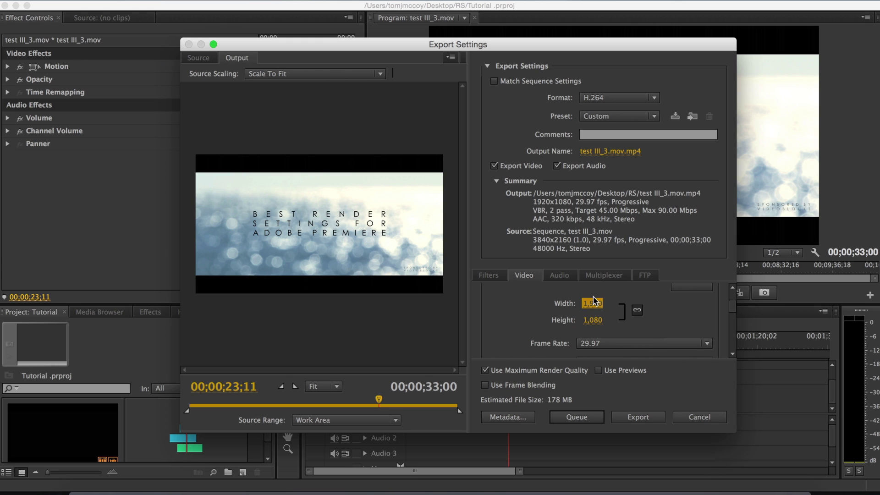
# Step: Check YouTube's recommended 1080p upload bitrate for standard frame rates in Google Chrome, and return to the export settings
pyautogui.moveTo(733, 305); pyautogui.dragTo(735, 320)
pyautogui.scroll(-5, 734, 320)
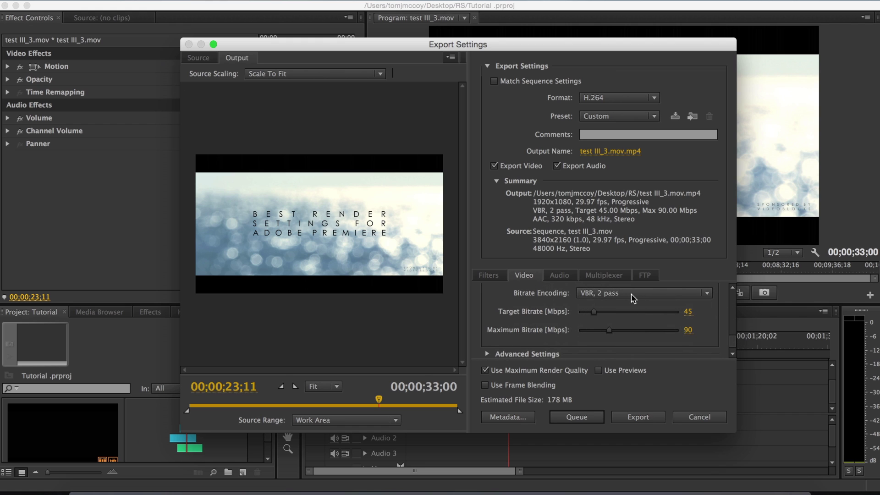
pyautogui.click(138, 490)
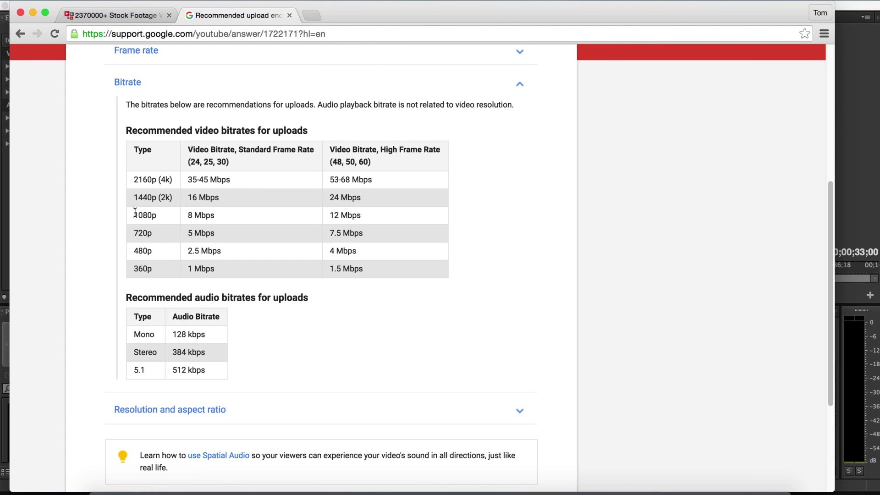
pyautogui.moveTo(136, 212); pyautogui.dragTo(211, 217)
pyautogui.click(213, 217)
pyautogui.moveTo(216, 162); pyautogui.dragTo(227, 161)
pyautogui.click(243, 183)
pyautogui.click(32, 12)
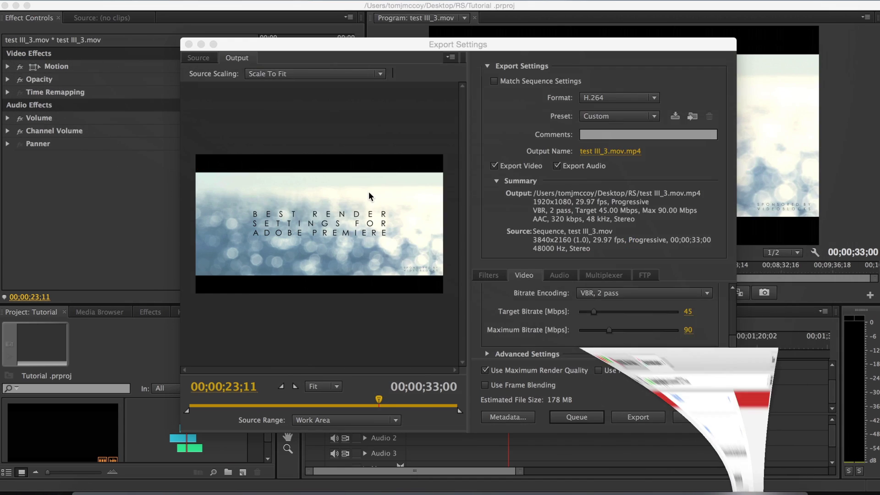
# Step: Set the target bitrate to 8 Mbps and the maximum bitrate to 16 Mbps
pyautogui.click(689, 311)
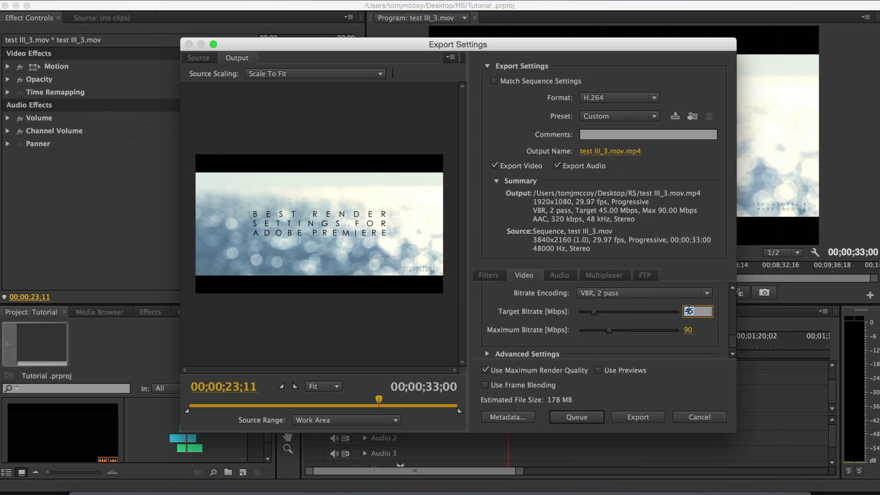
pyautogui.write('8')
pyautogui.click(689, 329)
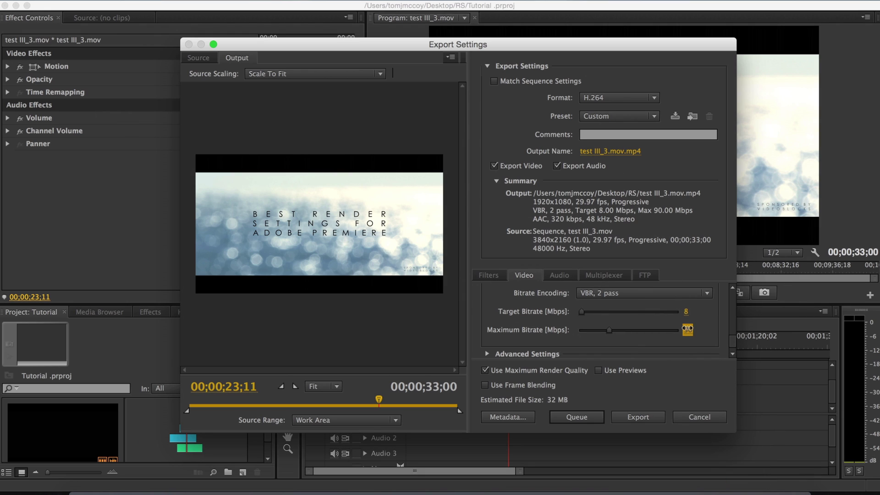
pyautogui.write('16')
pyautogui.press('Return')
pyautogui.scroll(4, 731, 344)
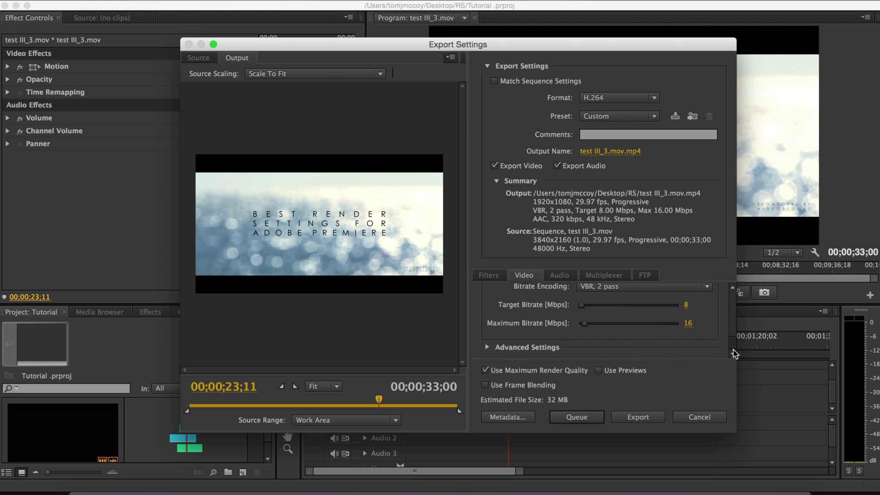
pyautogui.moveTo(731, 328)
pyautogui.mouseDown()
pyautogui.moveTo(735, 310)
pyautogui.moveTo(735, 331)
pyautogui.mouseUp()
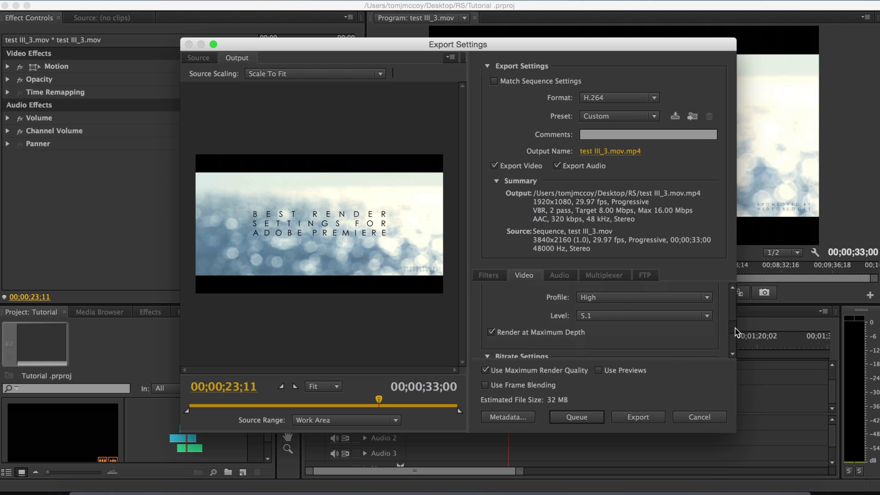
pyautogui.moveTo(735, 332); pyautogui.dragTo(733, 328)
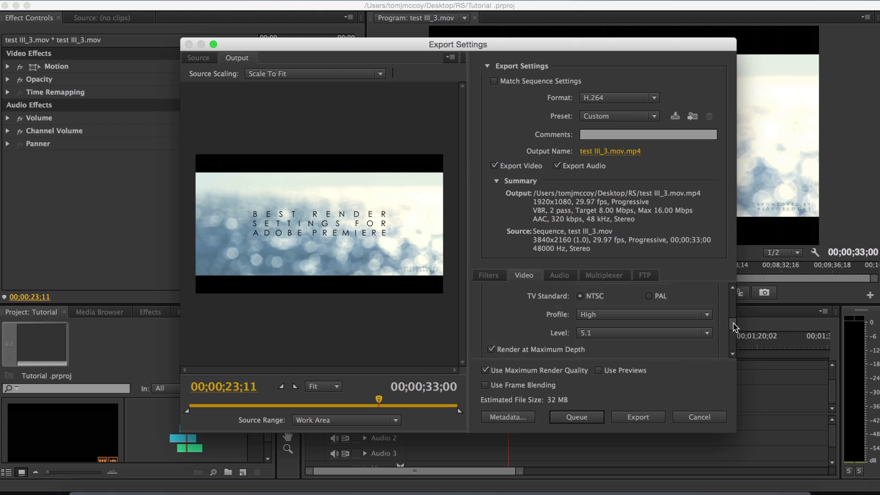
pyautogui.moveTo(733, 326); pyautogui.dragTo(733, 330)
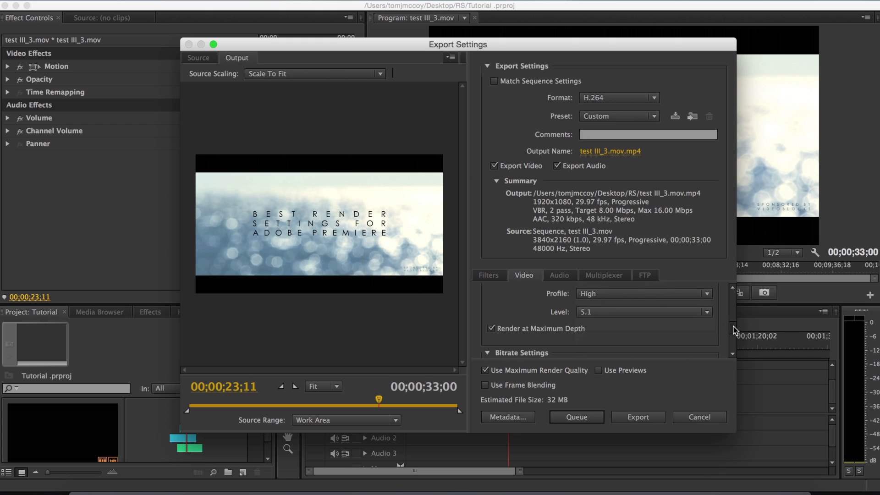
pyautogui.moveTo(733, 330); pyautogui.dragTo(733, 298)
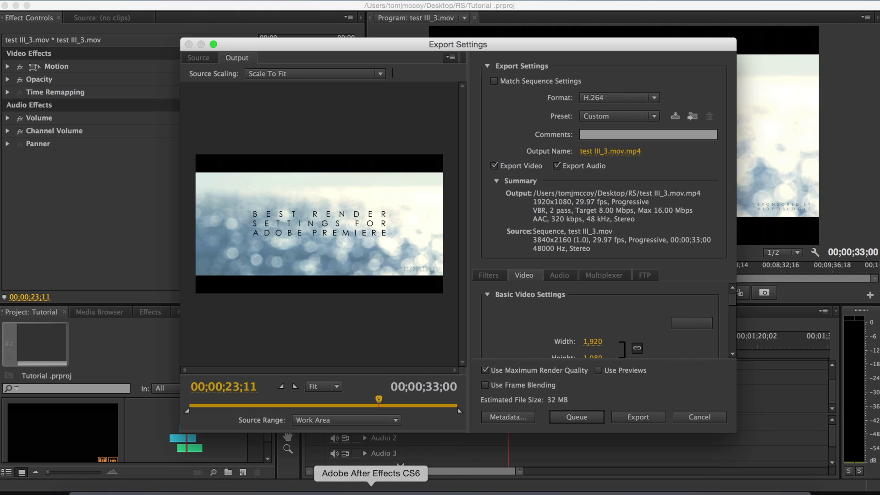